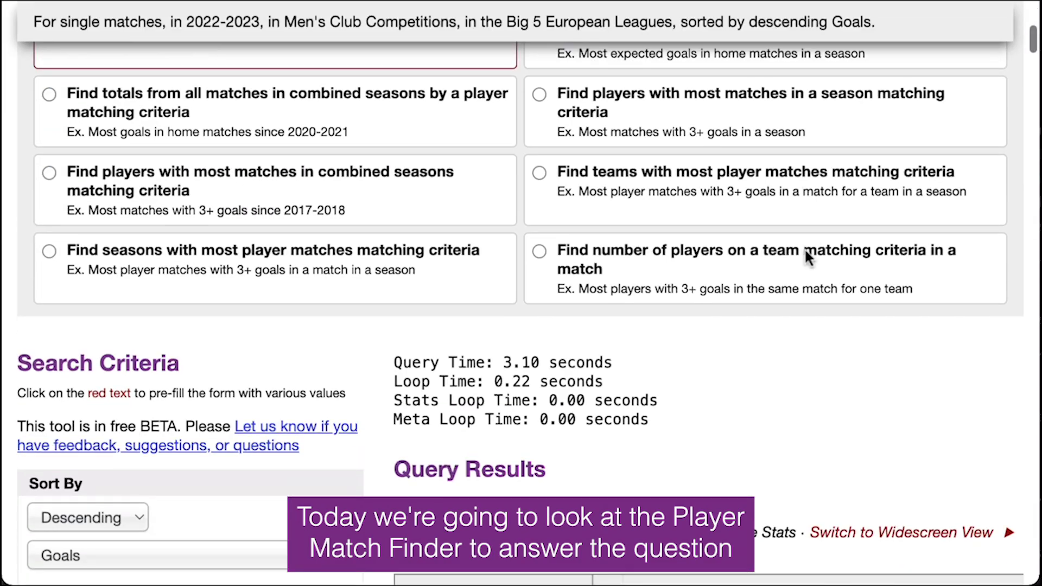
- Scroll down to the Statistical Filters sidebar beside the 2022-2023 Big 5 goals results
scroll(805, 249, "down", 15)
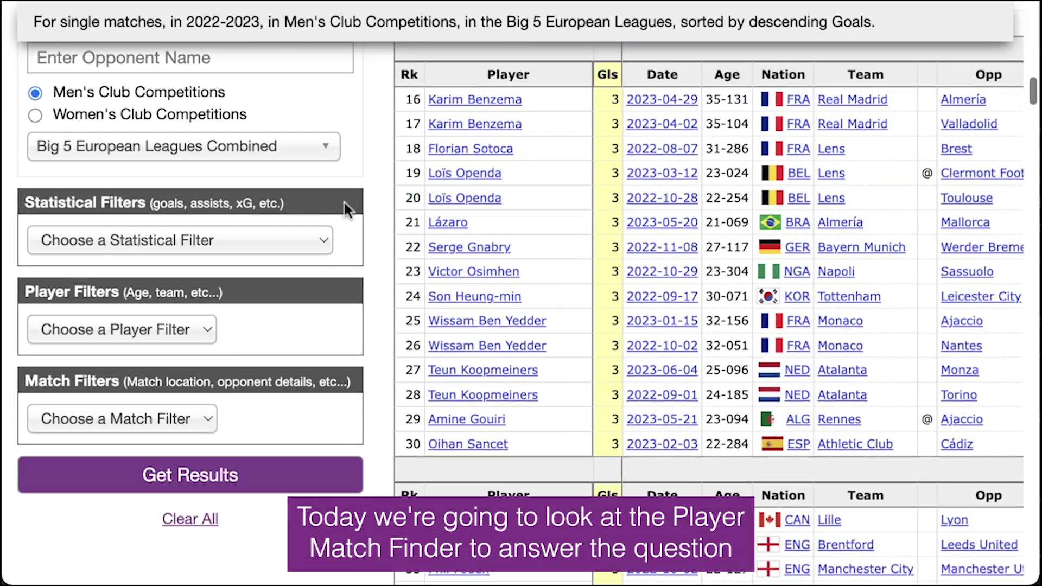
- Add statistical filters Goals >= 1 and Yellow Cards >= 1
left_click(301, 234)
left_click(248, 293)
type("1")
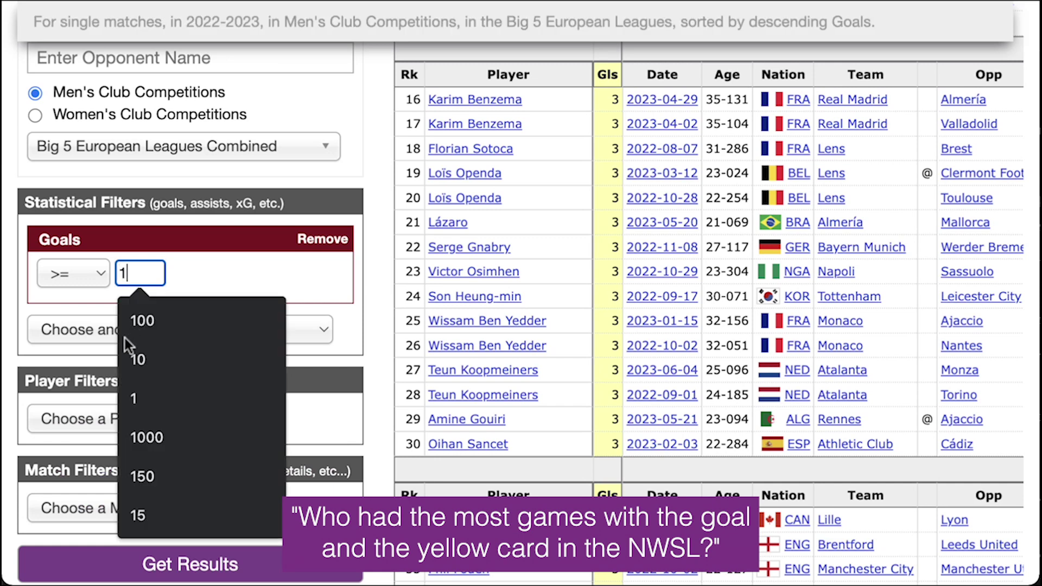
left_click(124, 336)
scroll(149, 432, "down", 20)
scroll(150, 432, "down", 20)
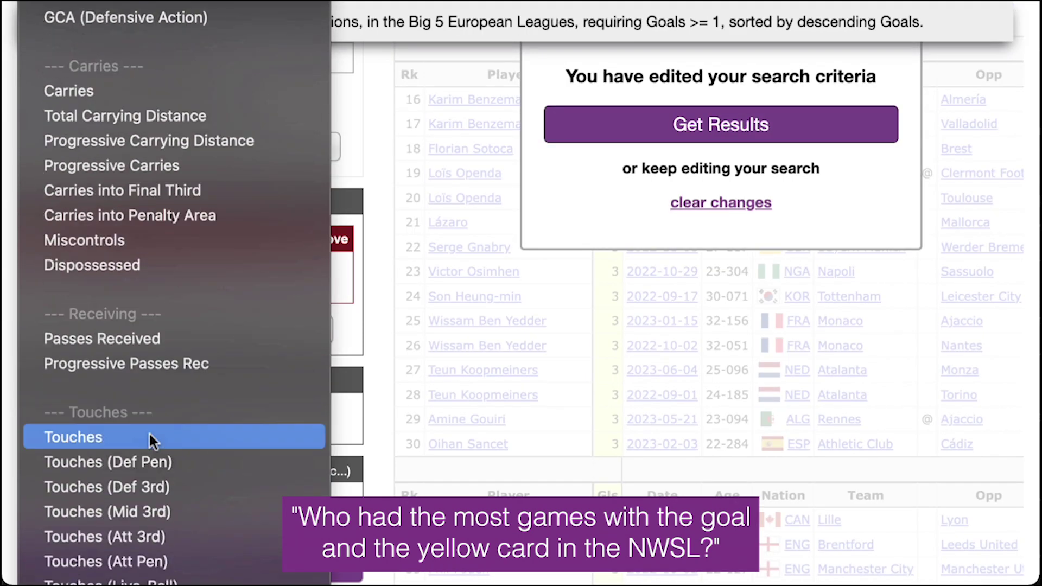
scroll(149, 432, "down", 8)
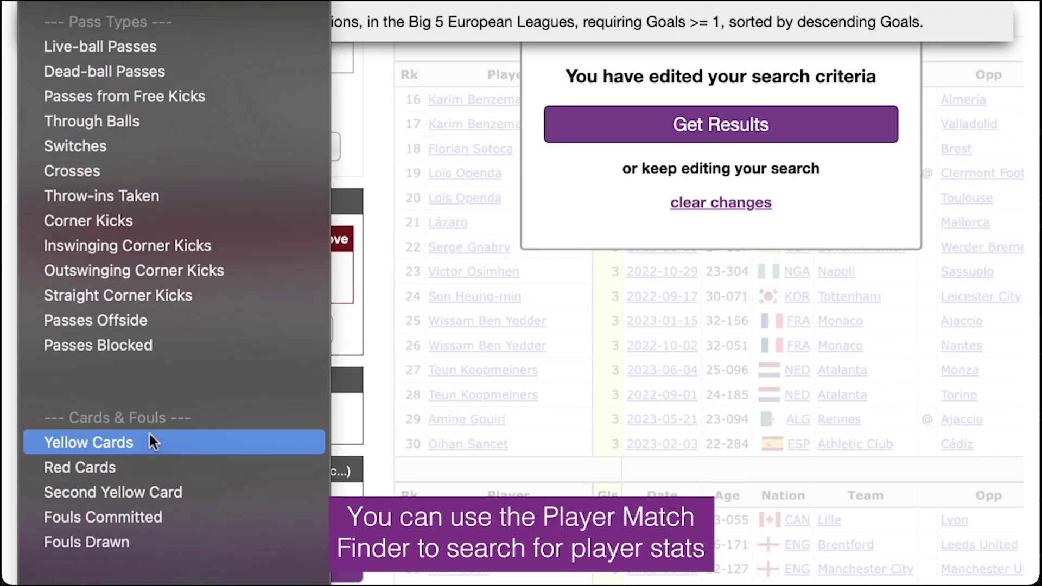
left_click(149, 369)
type("1")
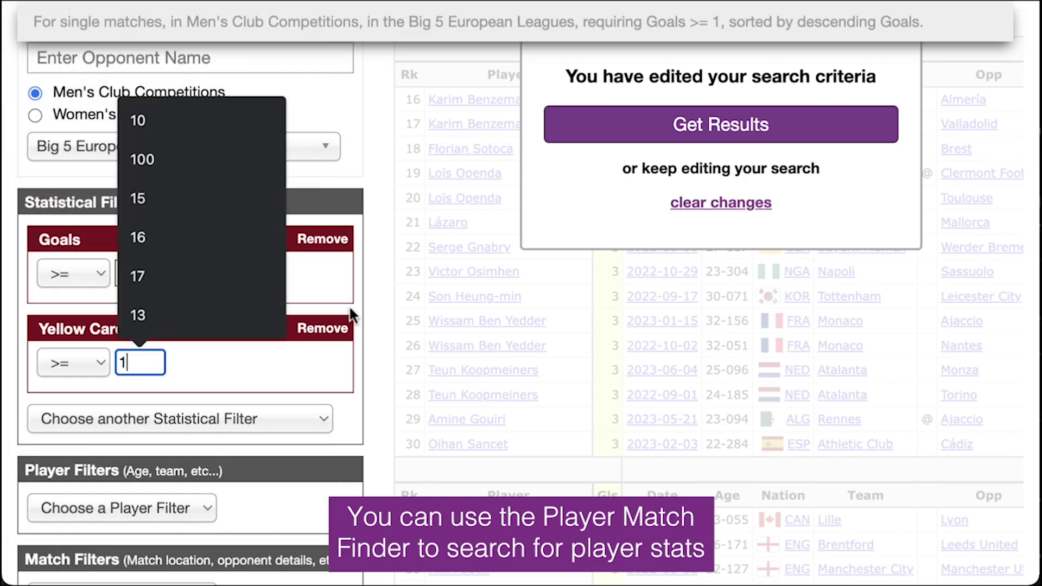
- Select 'Find players with most matches in a season matching criteria'
scroll(349, 305, "up", 15)
scroll(349, 305, "up", 2)
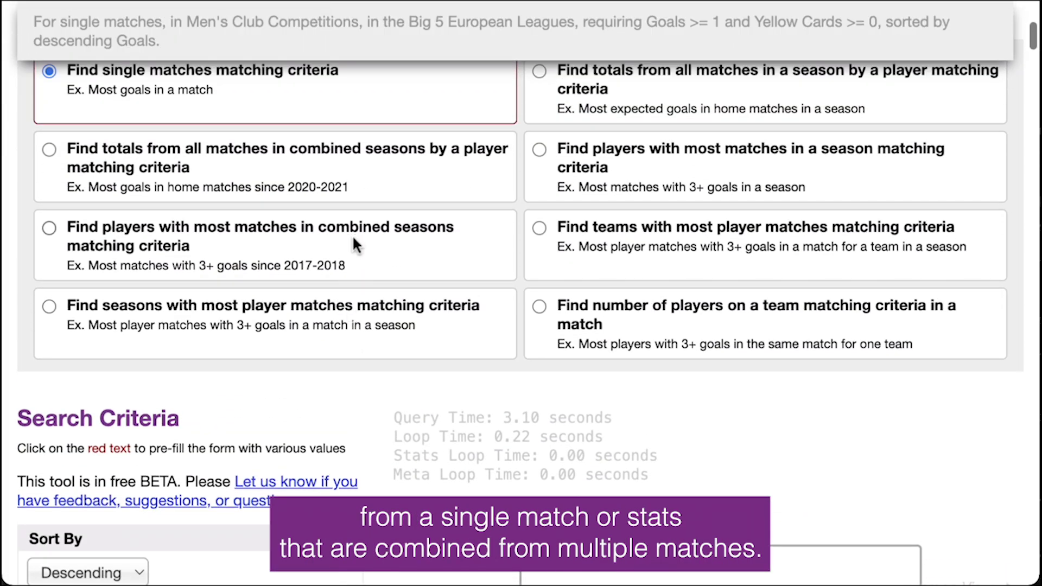
left_click(581, 172)
scroll(582, 300, "down", 5)
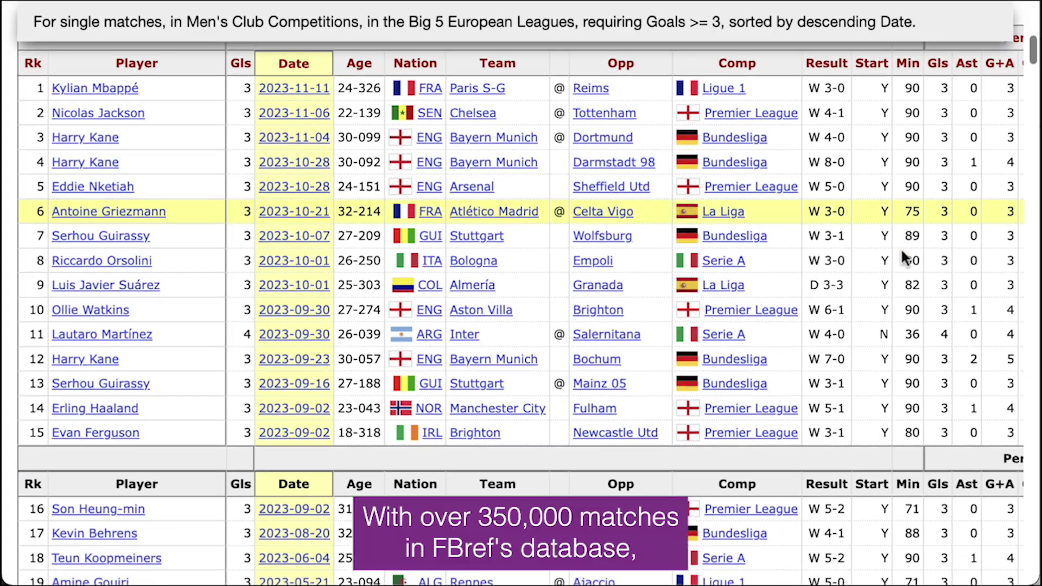
scroll(904, 255, "down", 3)
scroll(902, 248, "down", 8)
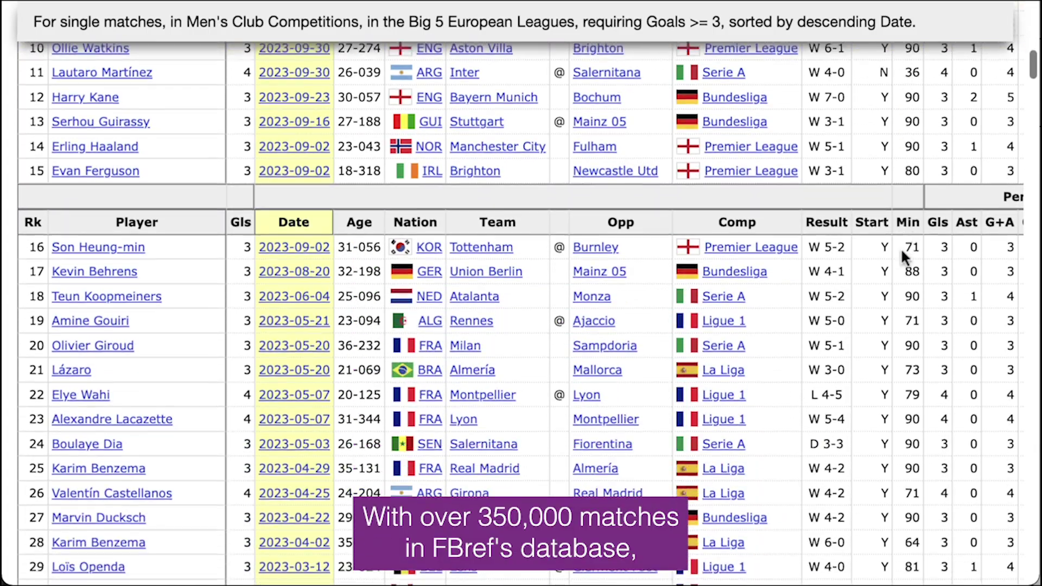
- Scroll down through the example results tables on the page
scroll(904, 255, "down", 8)
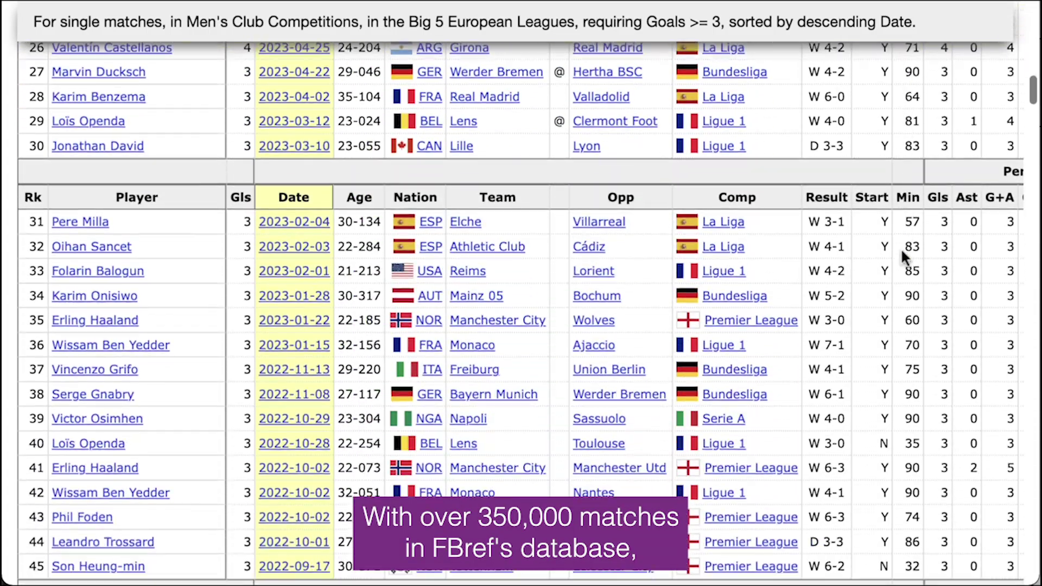
scroll(901, 248, "down", 8)
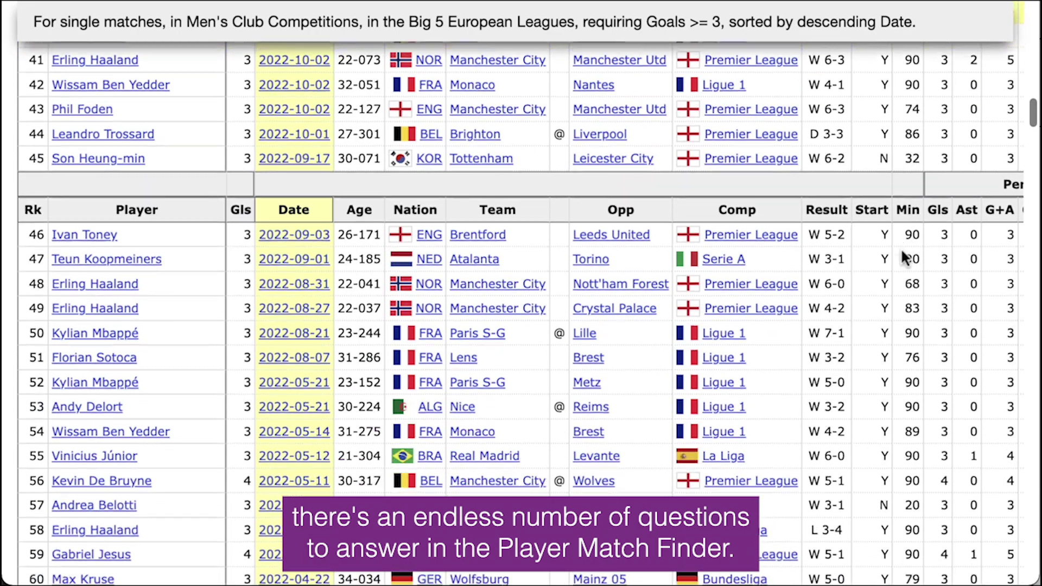
scroll(901, 248, "down", 5)
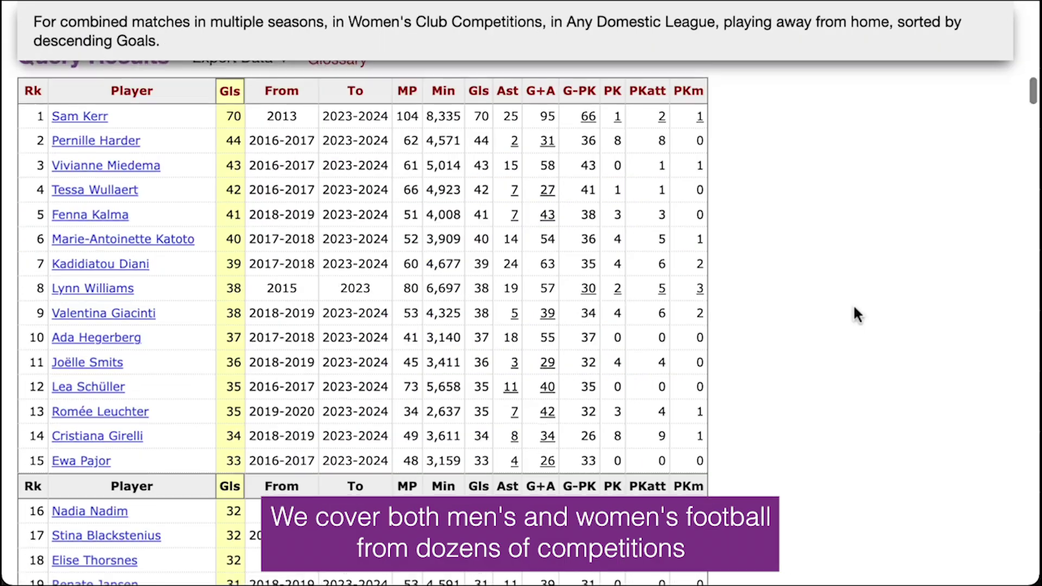
scroll(853, 304, "down", 2)
scroll(854, 307, "down", 7)
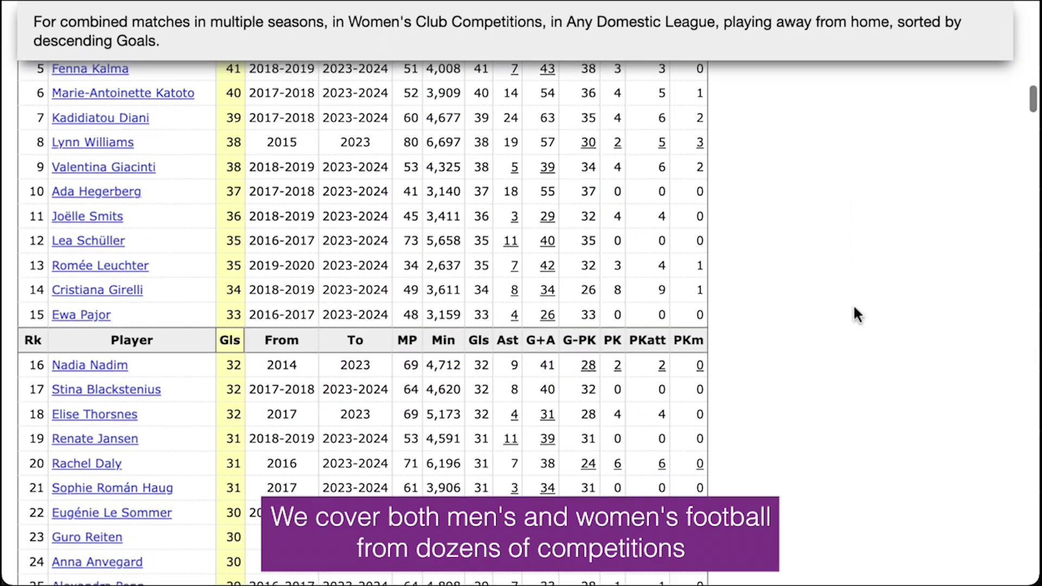
scroll(854, 307, "down", 13)
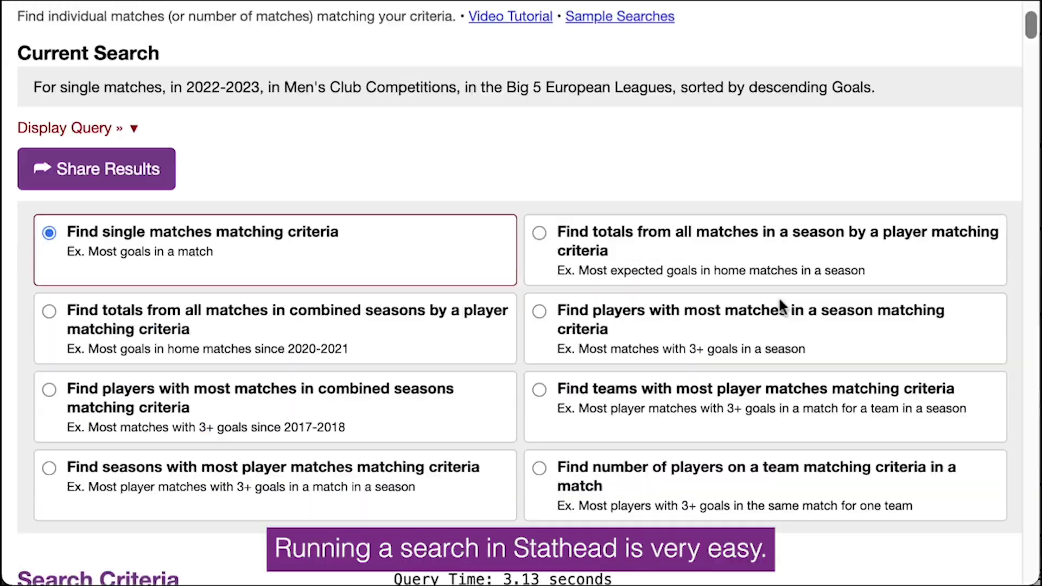
scroll(782, 304, "down", 10)
scroll(779, 297, "down", 9)
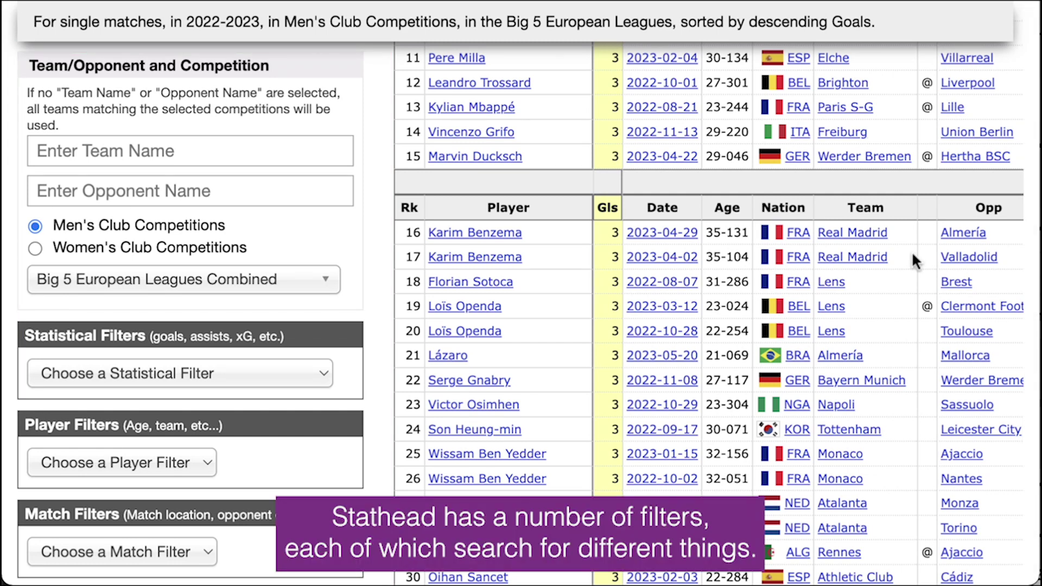
- Browse every option in the 'Choose a Statistical Filter' list, then reopen it
left_click(326, 372)
scroll(312, 402, "down", 10)
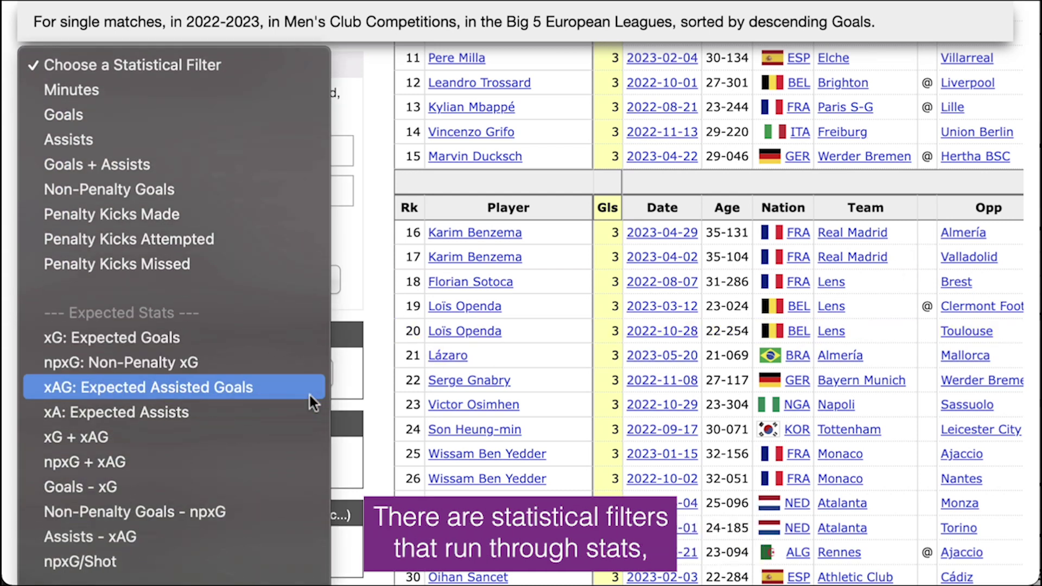
scroll(310, 399, "down", 15)
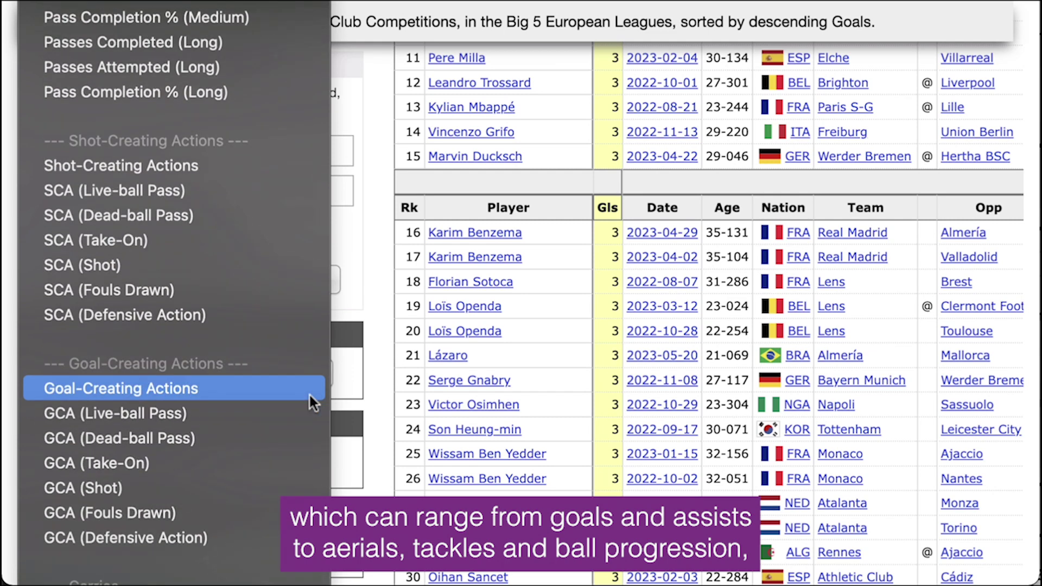
scroll(310, 395, "down", 8)
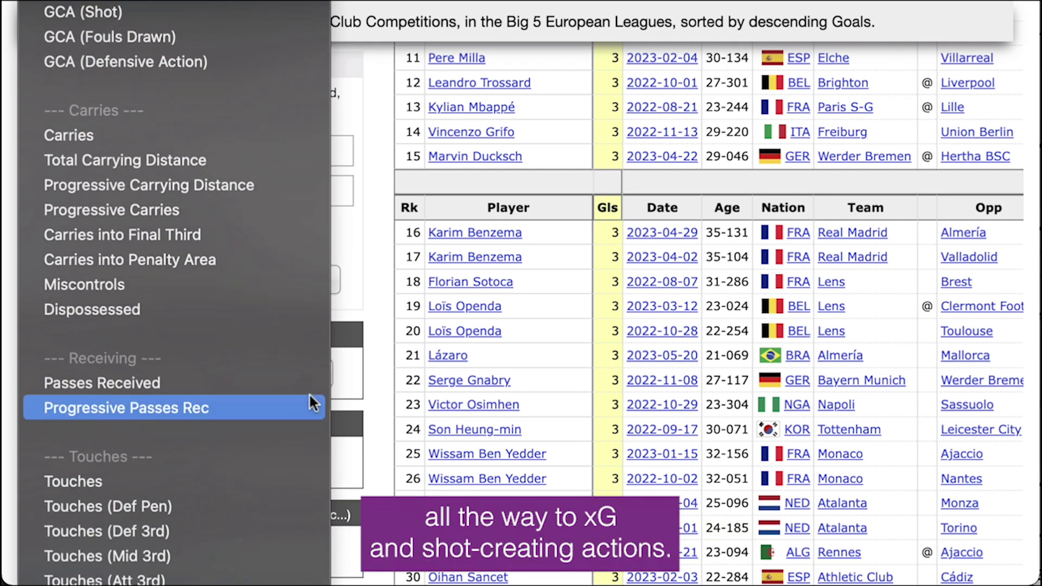
scroll(310, 395, "down", 9)
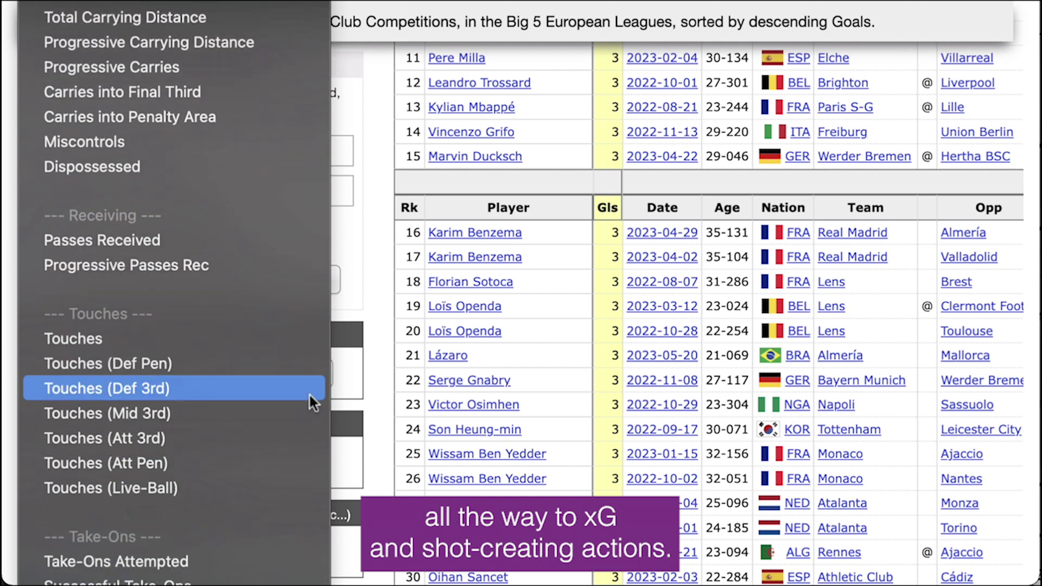
scroll(310, 403, "down", 2)
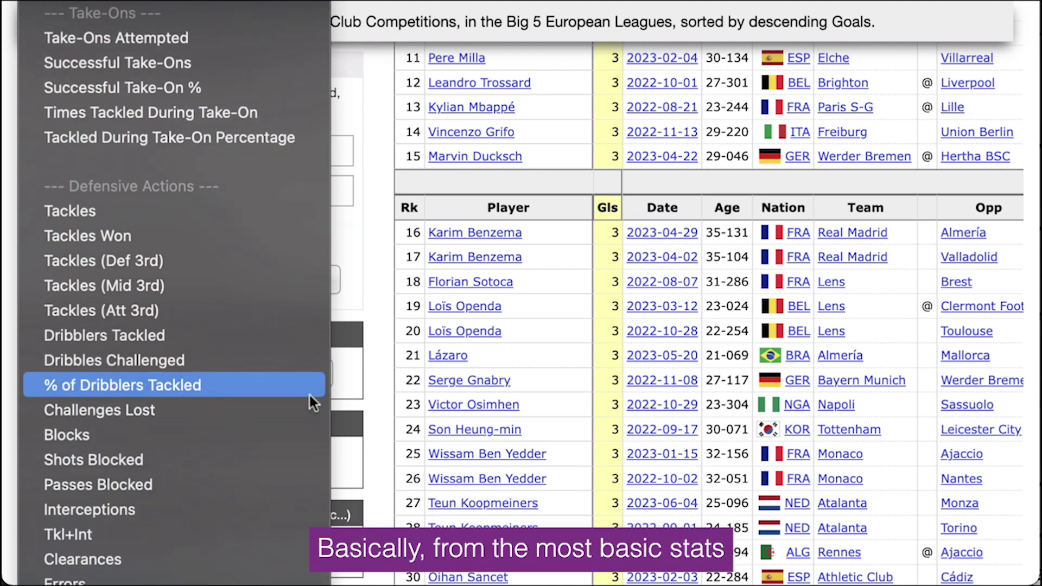
scroll(310, 401, "down", 9)
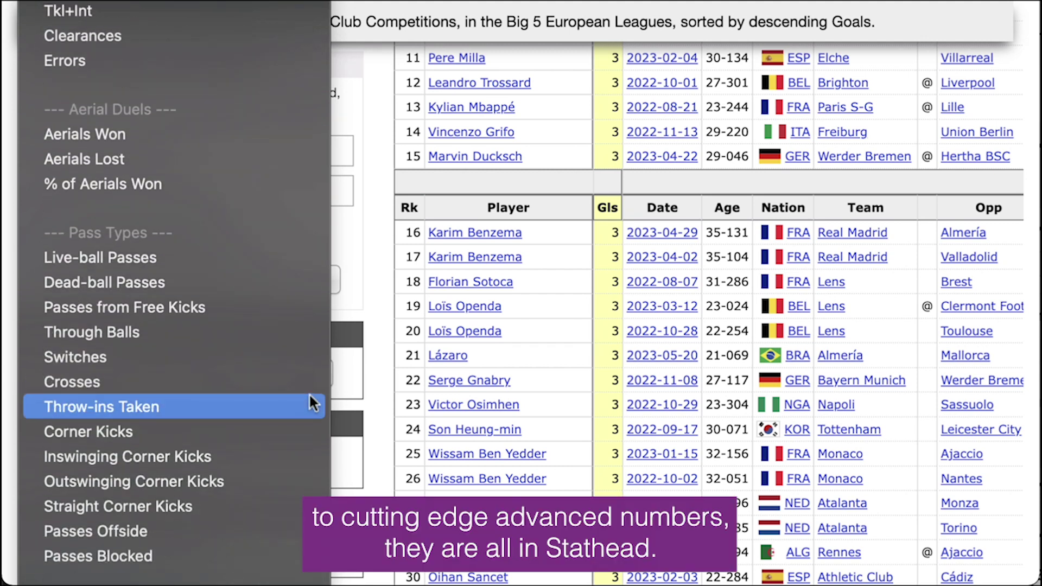
scroll(311, 397, "down", 5)
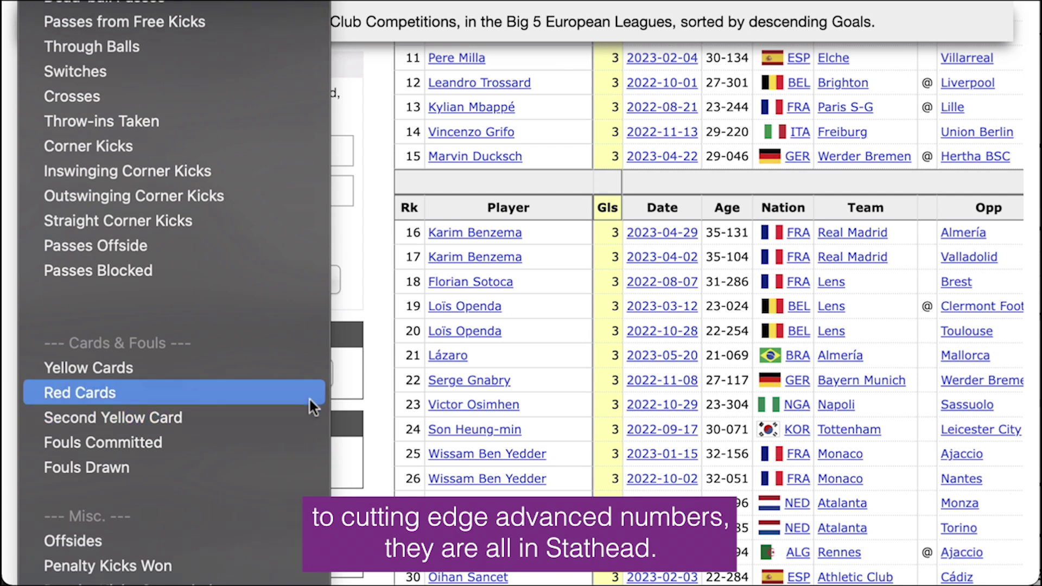
scroll(309, 412, "down", 5)
key("Escape")
left_click(268, 368)
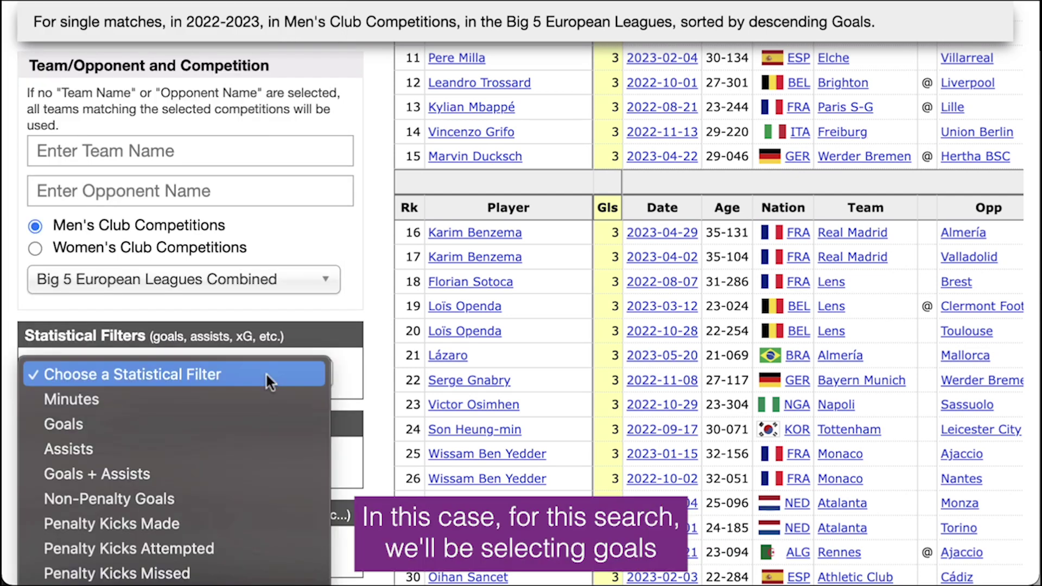
- Pick Goals at >= 1, then add Yellow Cards with a value of 1
left_click(250, 422)
left_click(229, 469)
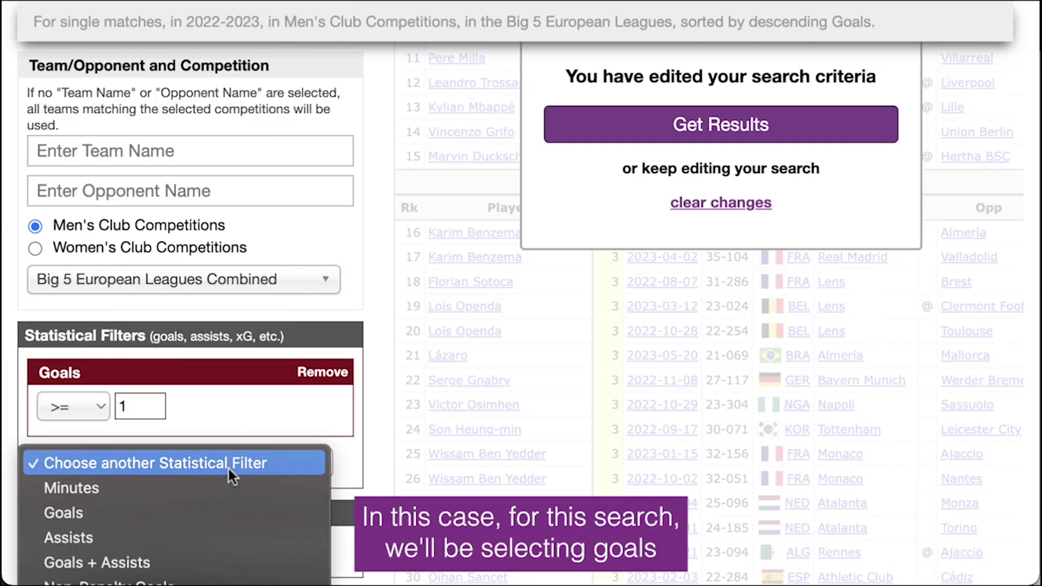
scroll(229, 469, "down", 15)
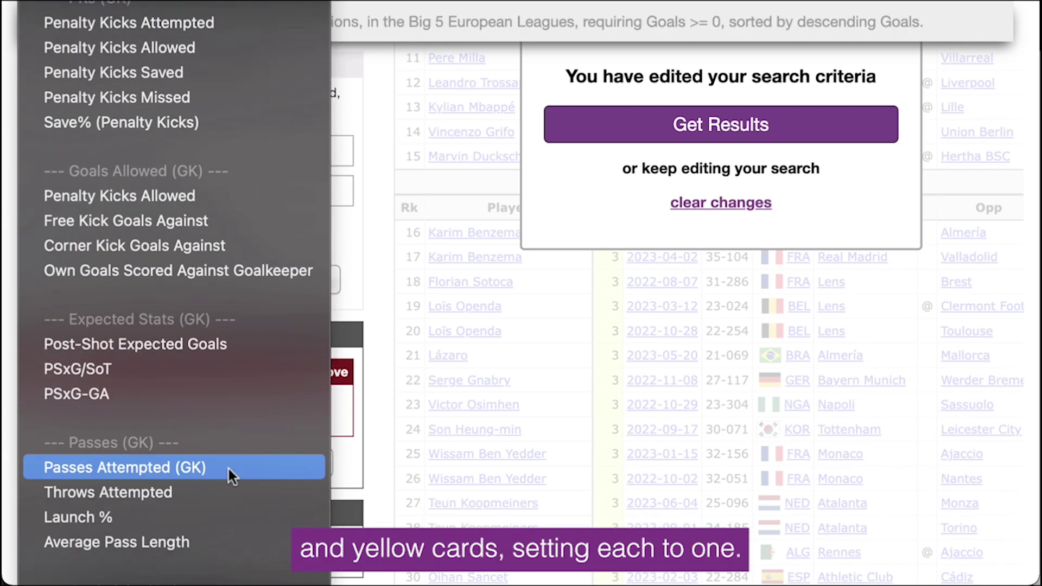
scroll(227, 467, "up", 10)
left_click(176, 99)
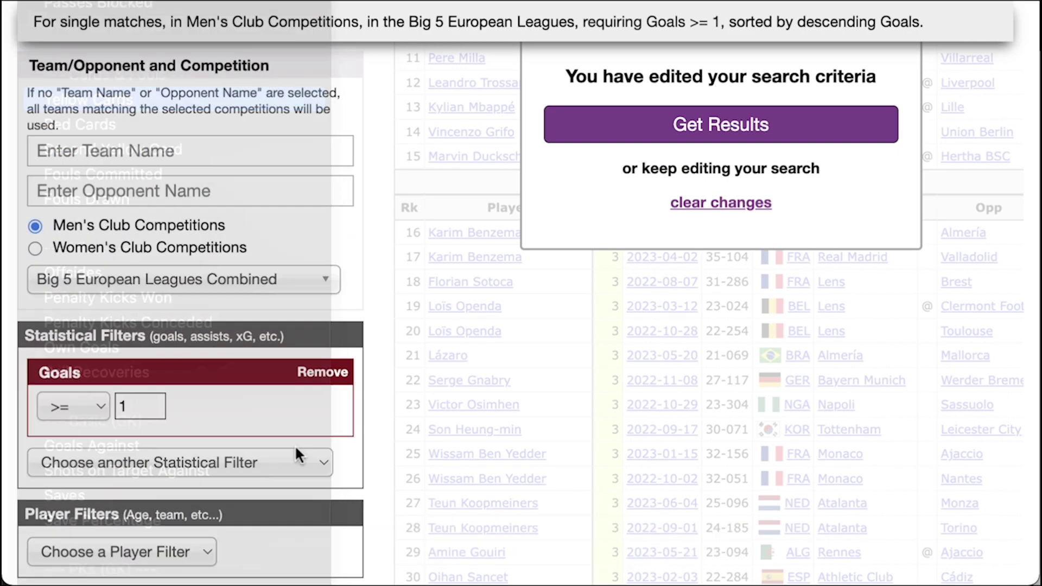
type("1")
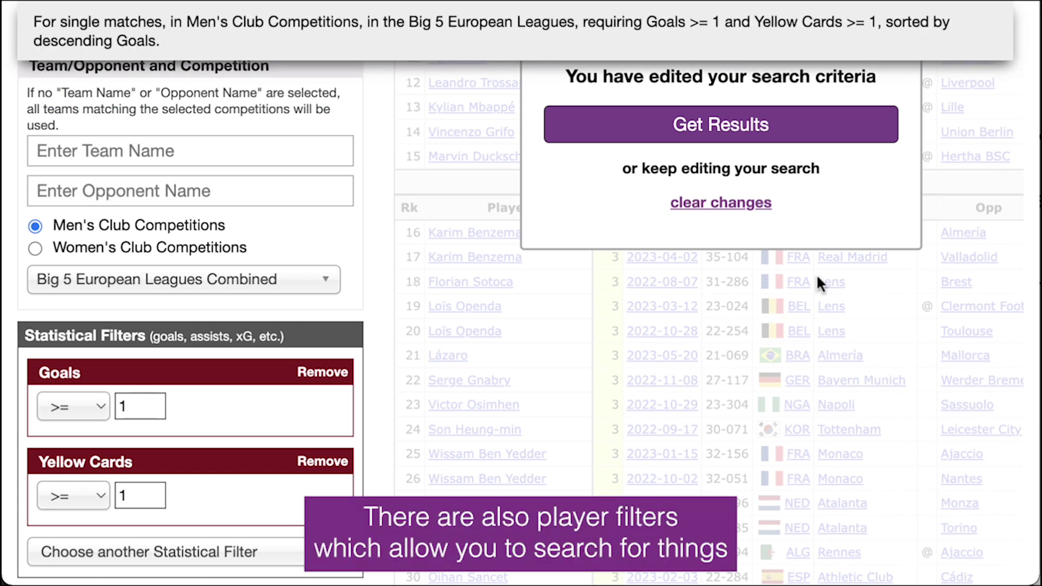
scroll(817, 281, "down", 7)
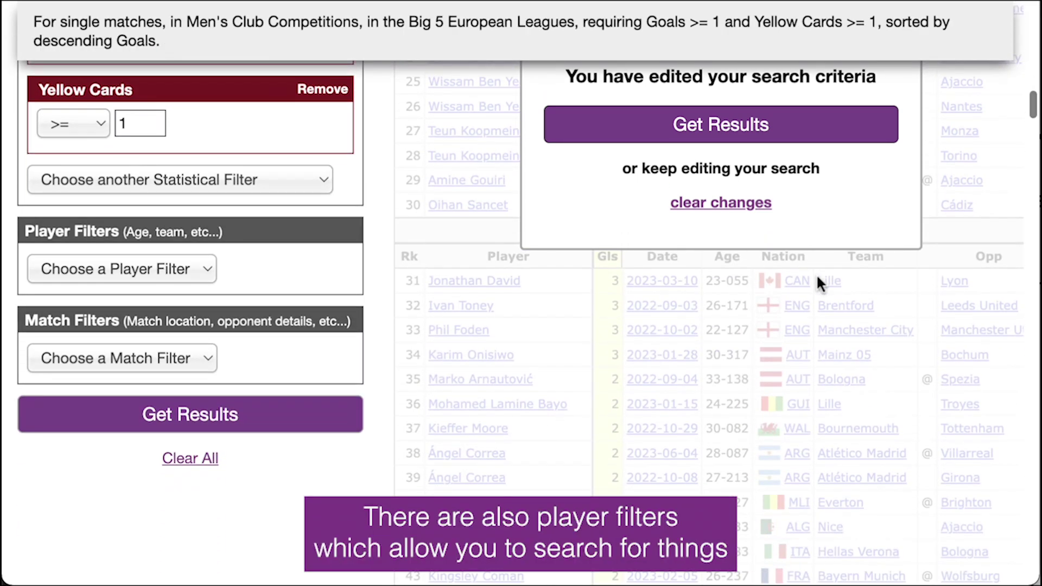
left_click(176, 270)
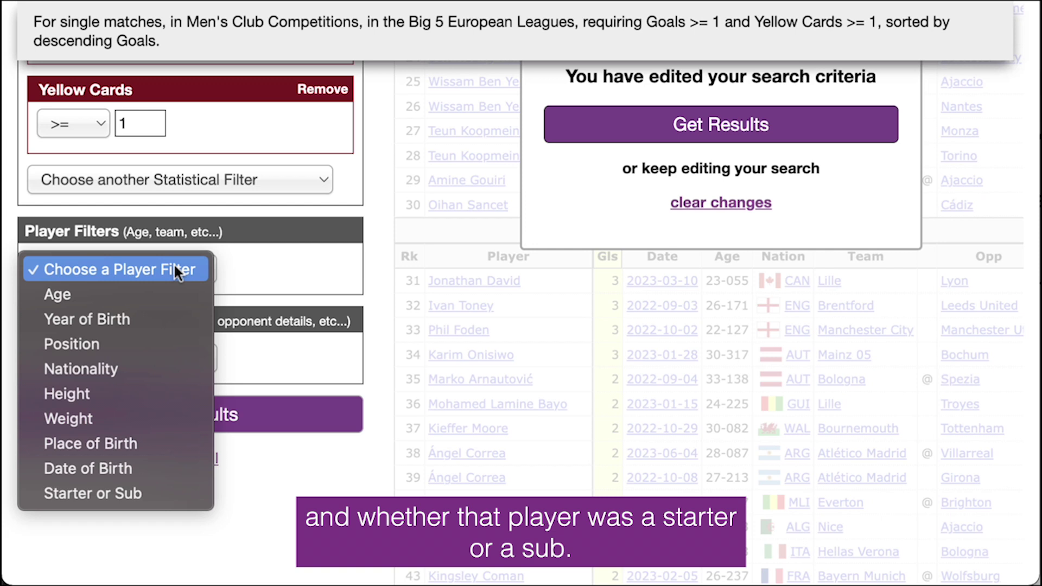
left_click(175, 267)
left_click(190, 359)
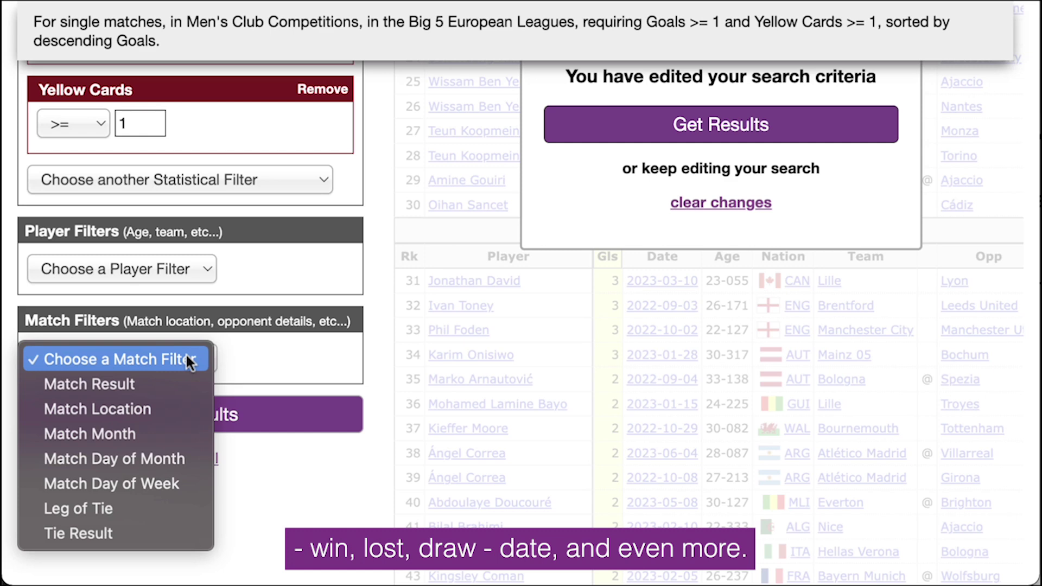
left_click(186, 352)
scroll(544, 468, "up", 6)
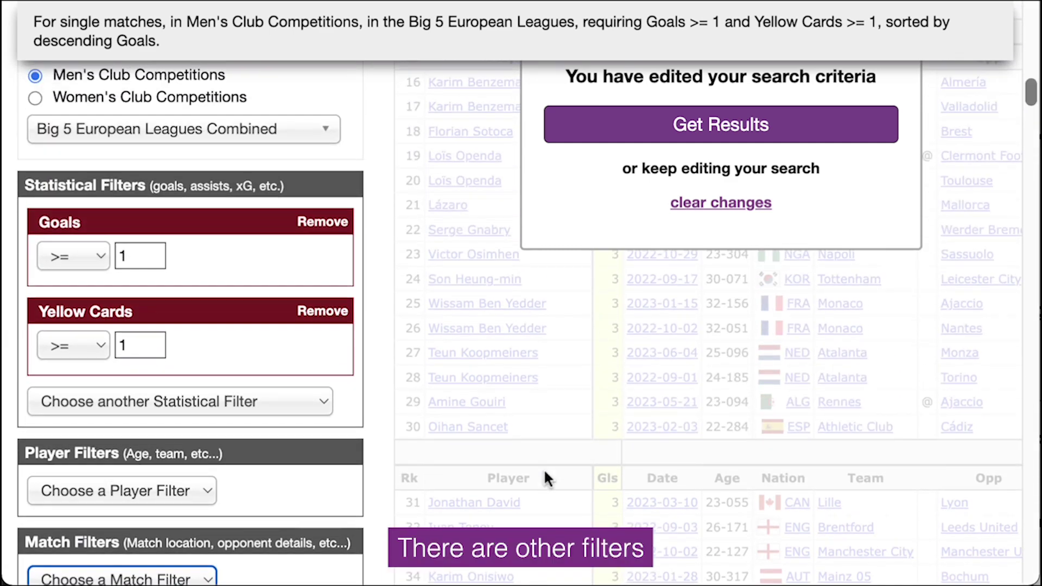
scroll(544, 469, "up", 4)
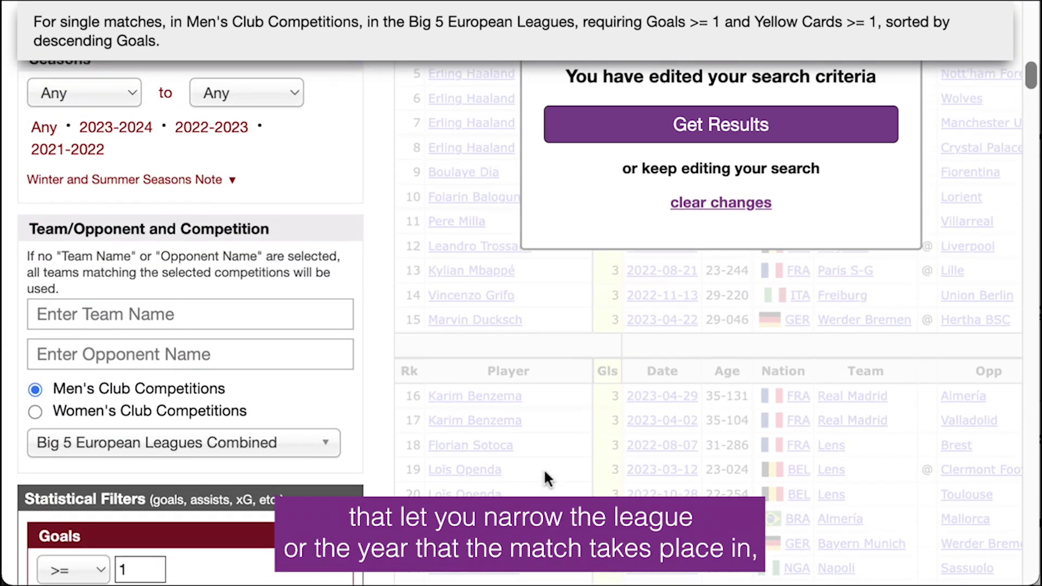
scroll(544, 478, "up", 1)
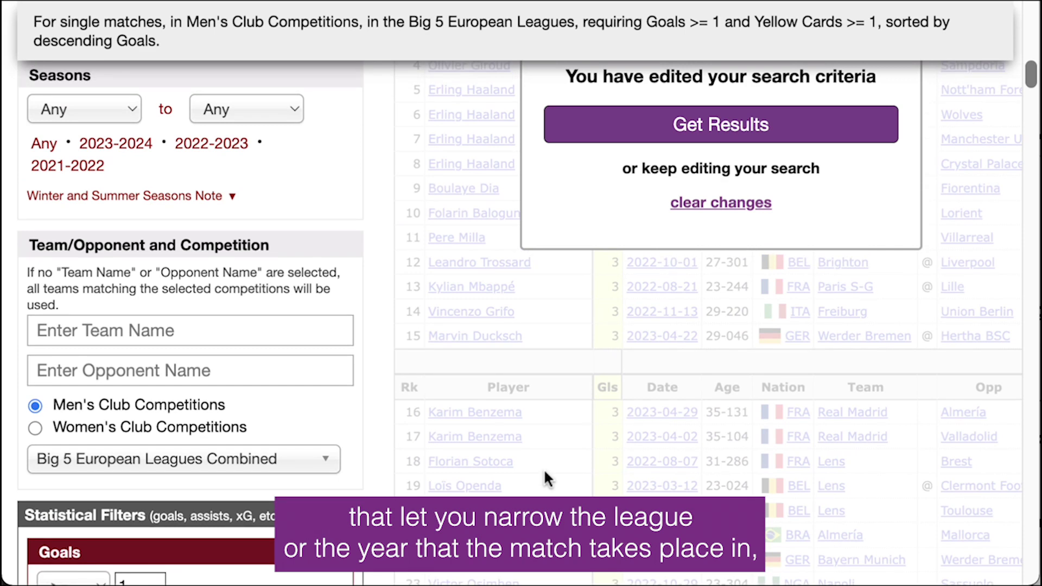
scroll(545, 472, "up", 4)
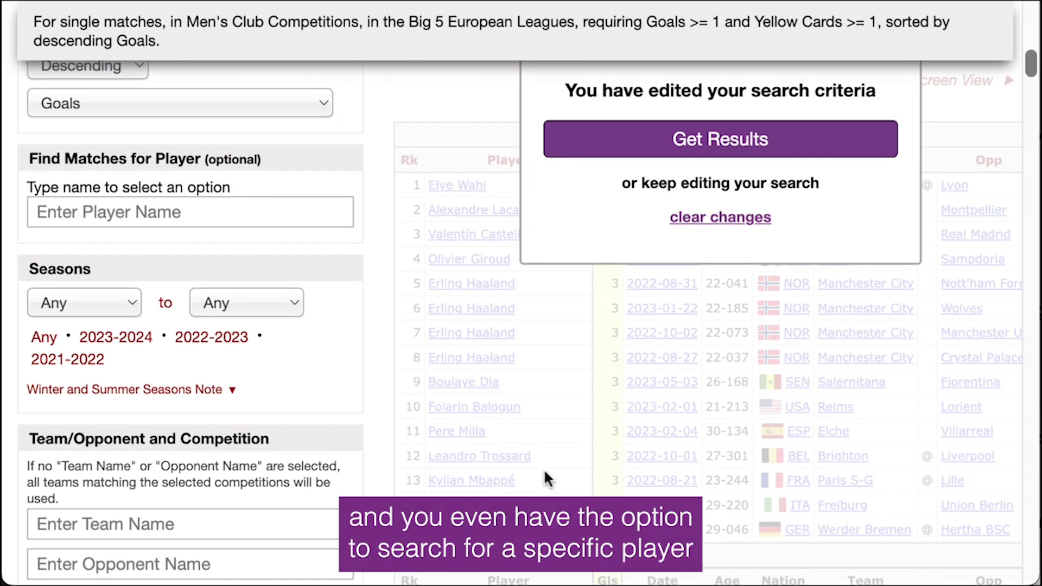
left_click(278, 212)
type("christian")
key("Down")
key("Down")
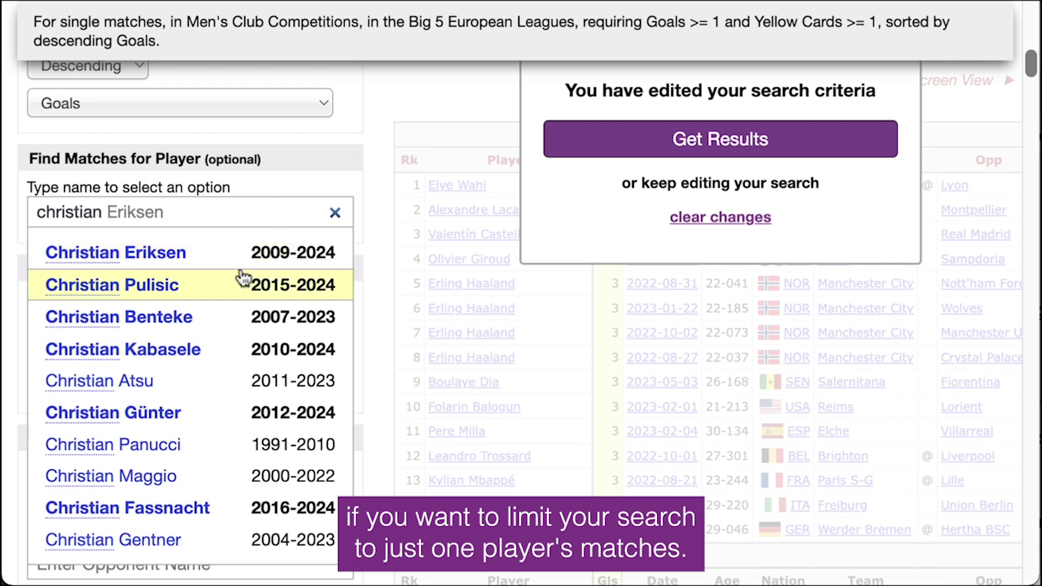
key("Return")
left_click(232, 190)
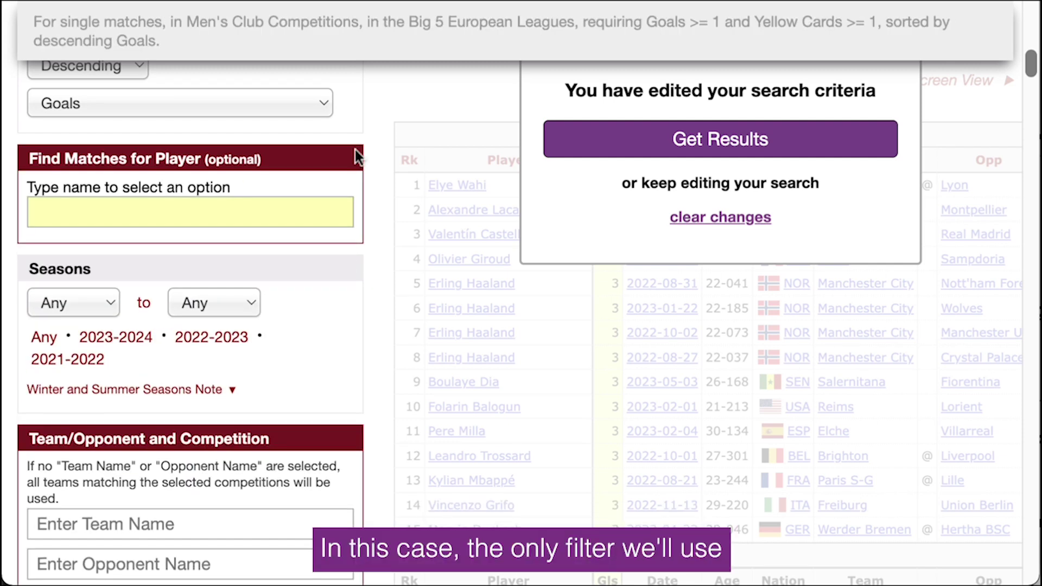
- Switch to Women's Club Competitions and choose NWSL-National Women's Soccer Lg (USA)
scroll(306, 222, "down", 8)
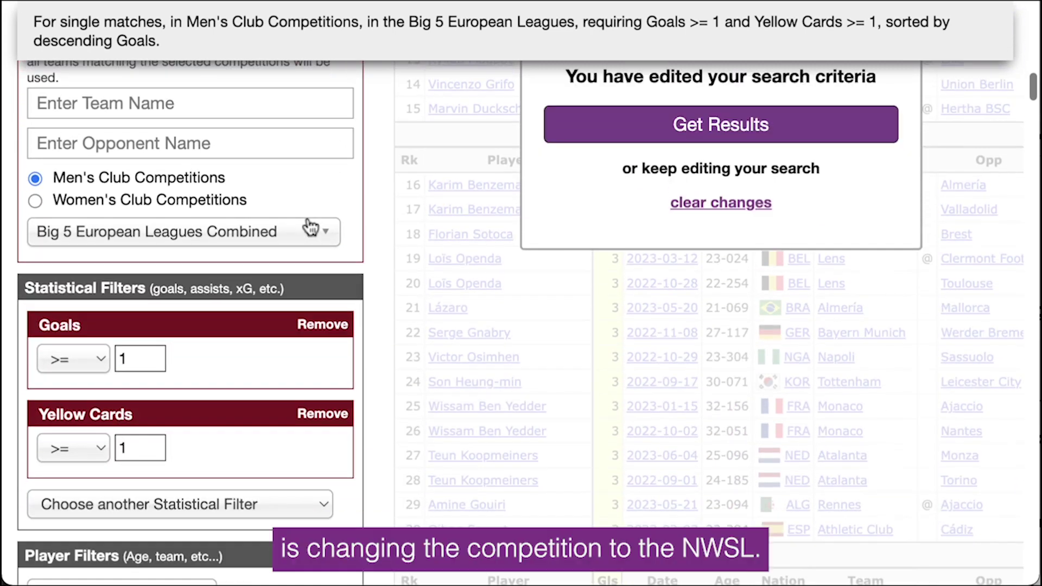
left_click(291, 238)
left_click(182, 200)
left_click(187, 233)
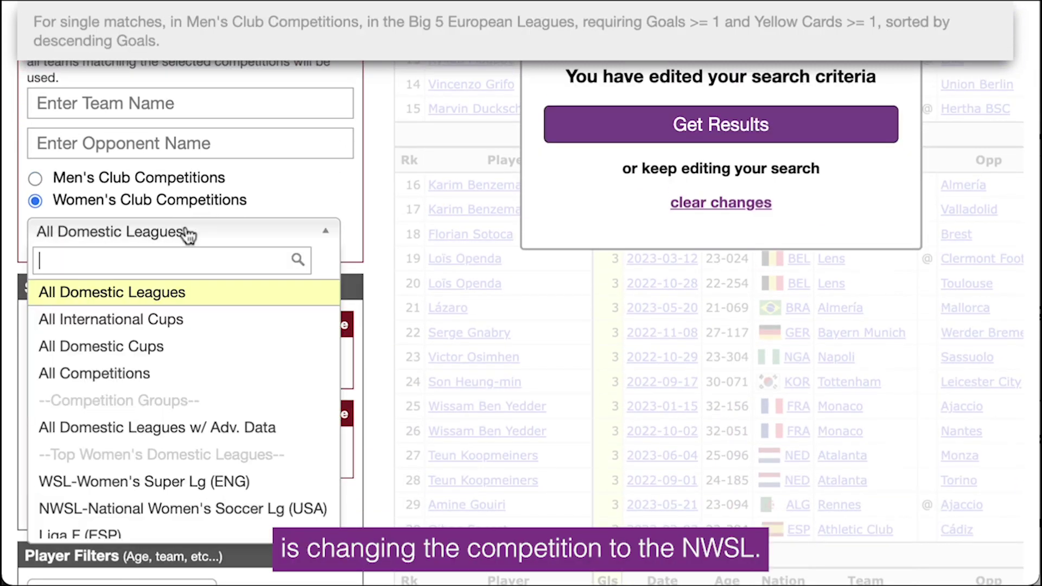
type("nw")
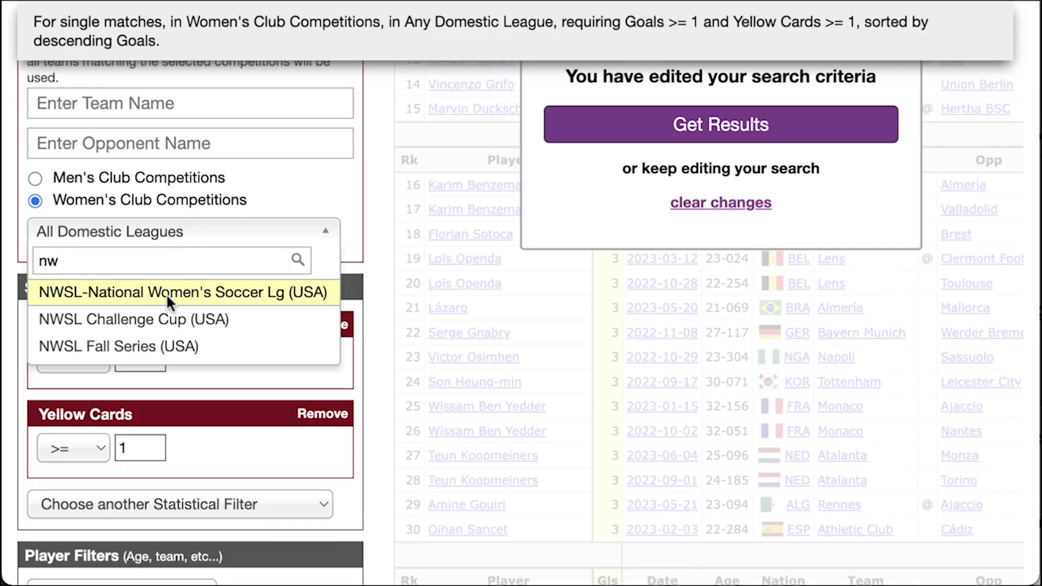
left_click(166, 292)
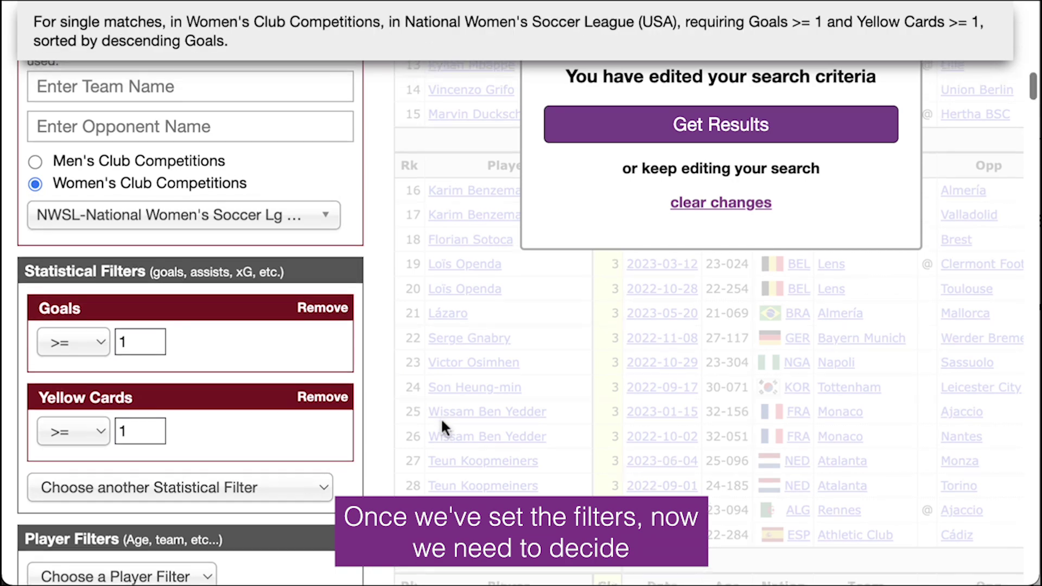
scroll(441, 424, "up", 7)
scroll(442, 423, "up", 4)
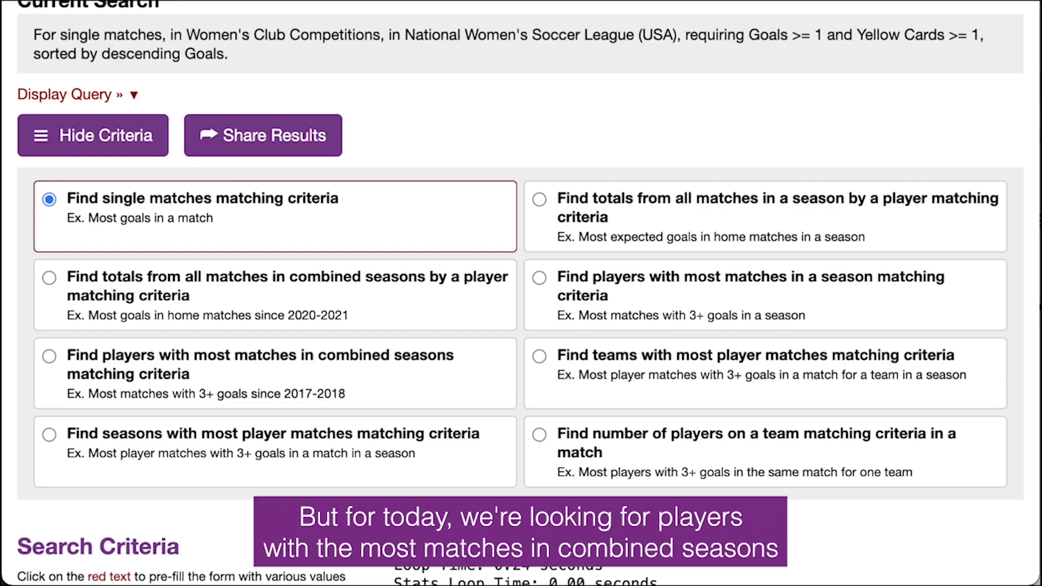
- Choose 'most matches in combined seasons matching criteria' and get the results
left_click(367, 358)
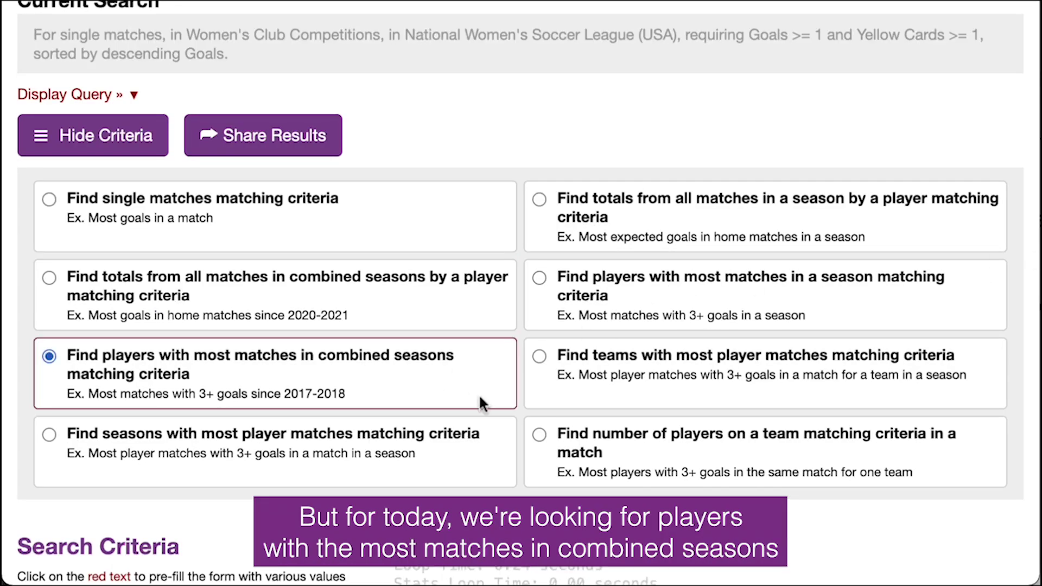
scroll(479, 394, "down", 15)
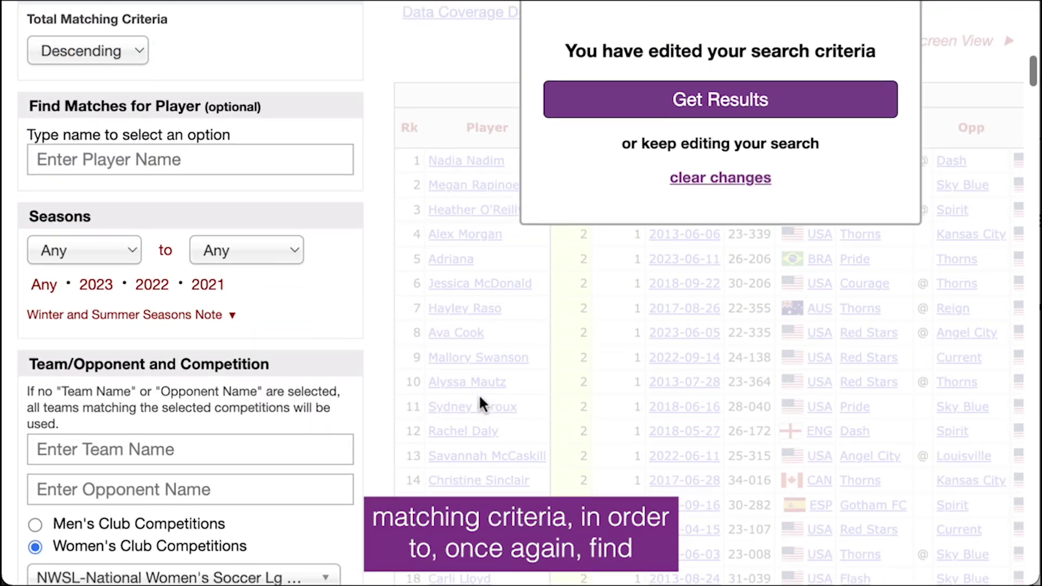
scroll(479, 394, "down", 6)
scroll(479, 394, "down", 2)
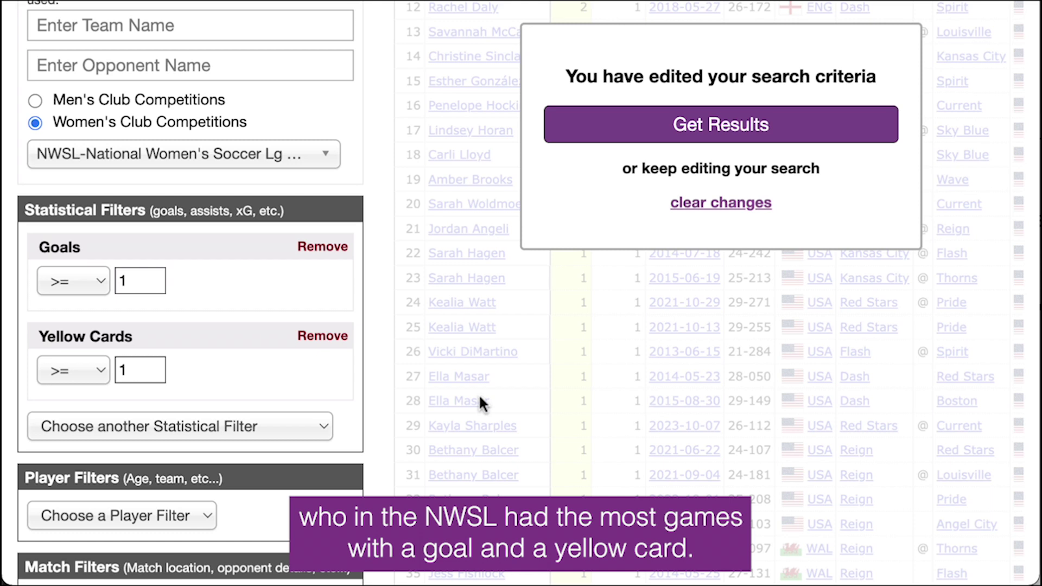
left_click(810, 132)
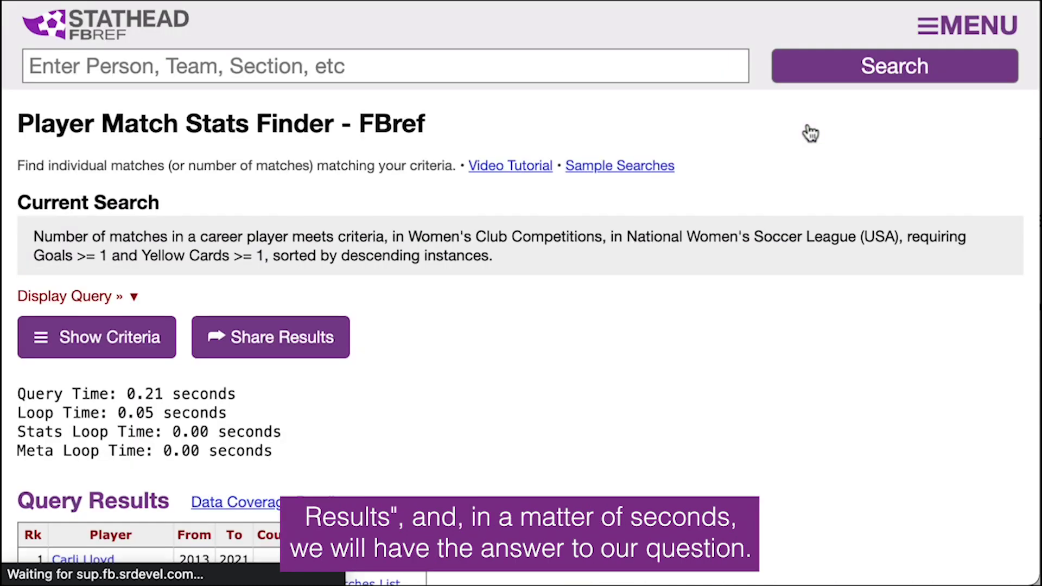
scroll(811, 133, "down", 4)
scroll(810, 133, "down", 5)
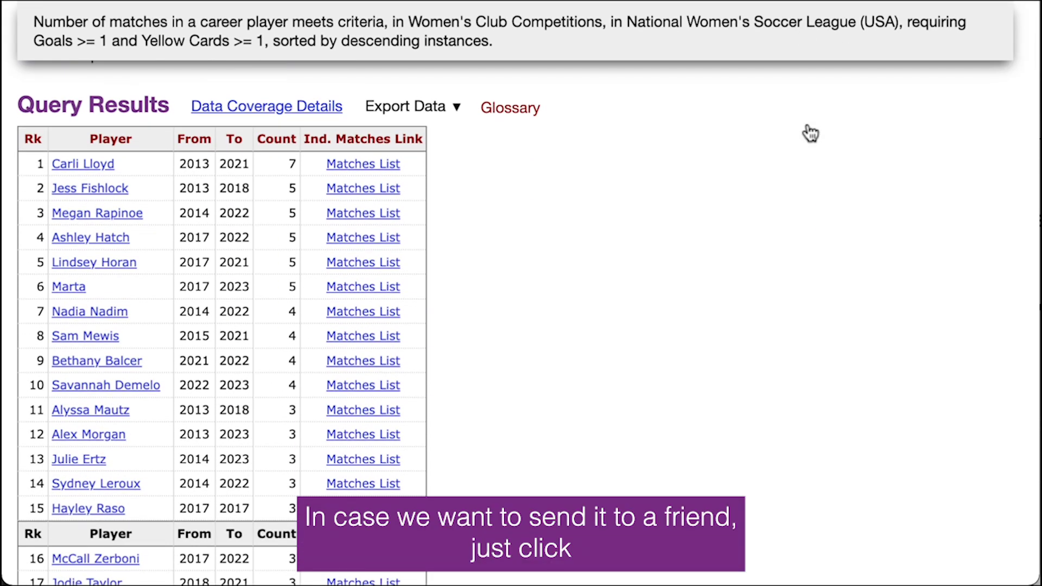
scroll(811, 133, "up", 7)
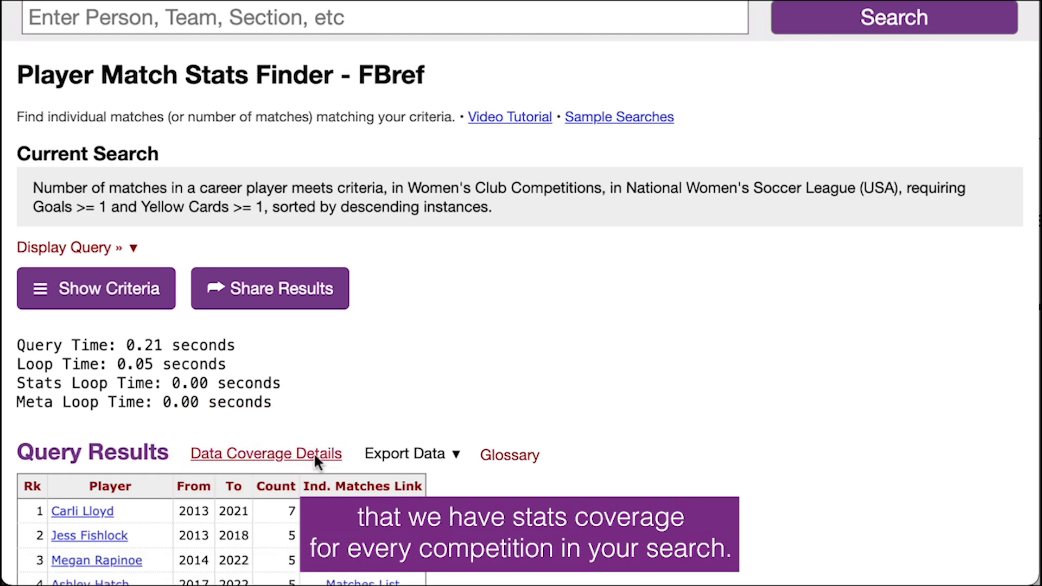
- View the stat coverage page, add a Yellow Cards filter, and target most matches in a season
left_click(336, 453)
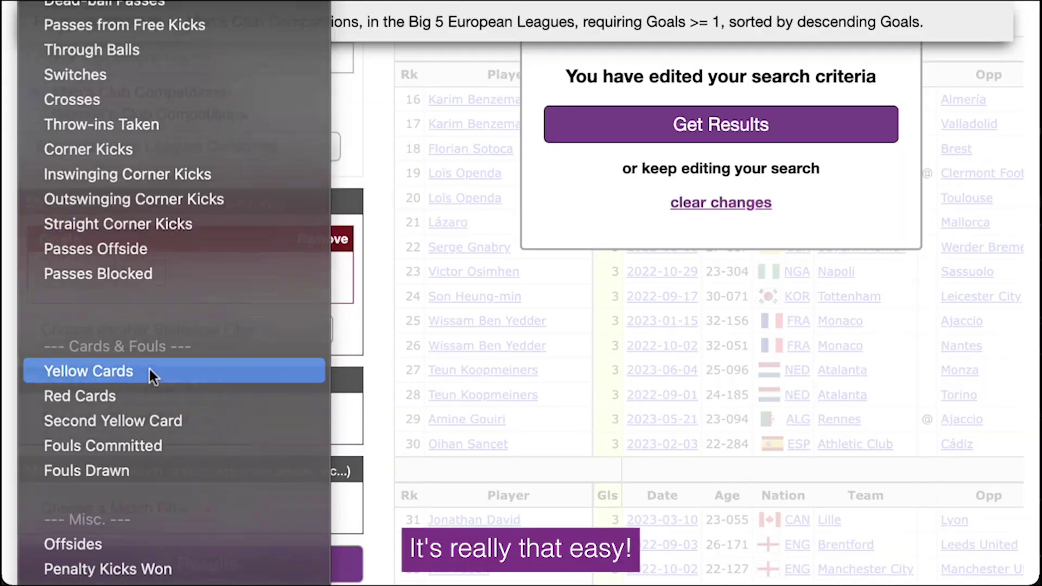
left_click(150, 371)
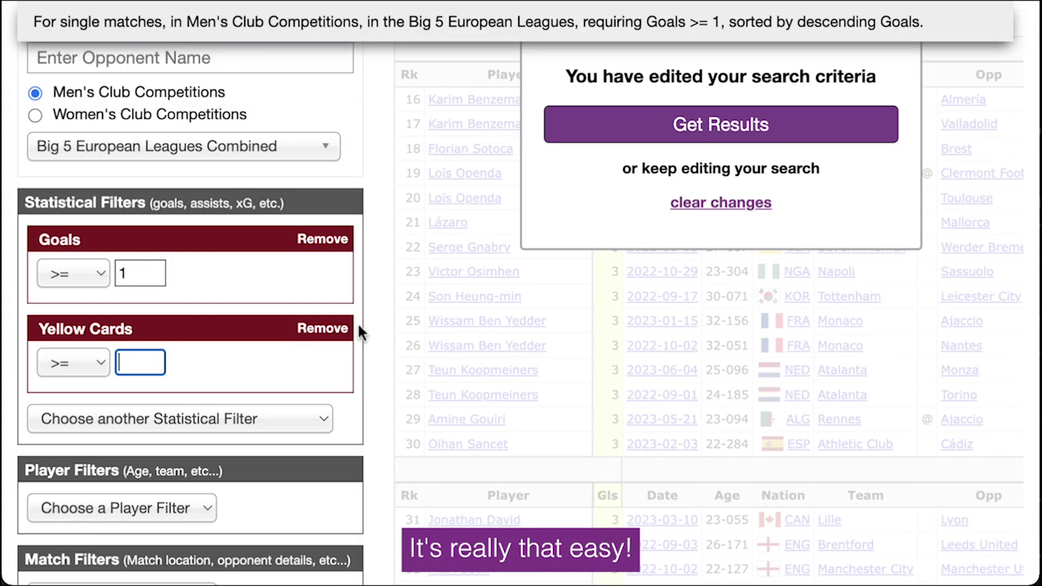
scroll(349, 305, "up", 15)
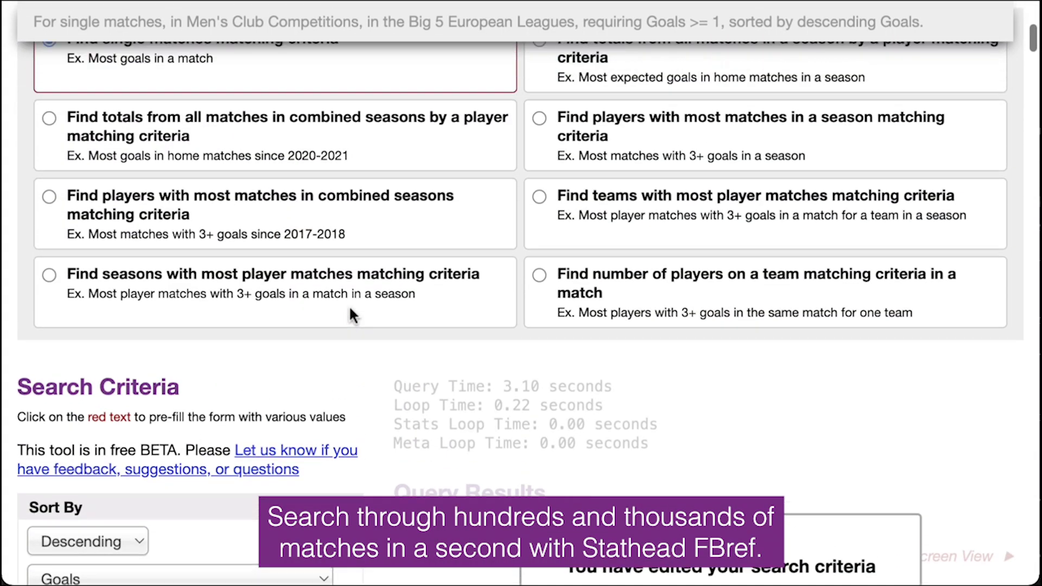
scroll(349, 305, "up", 1)
left_click(580, 172)
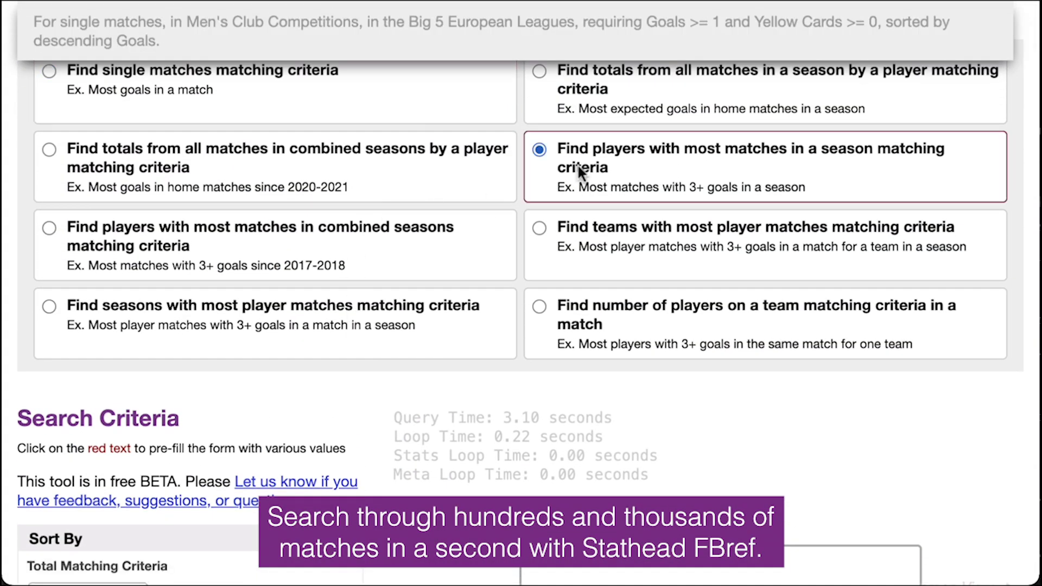